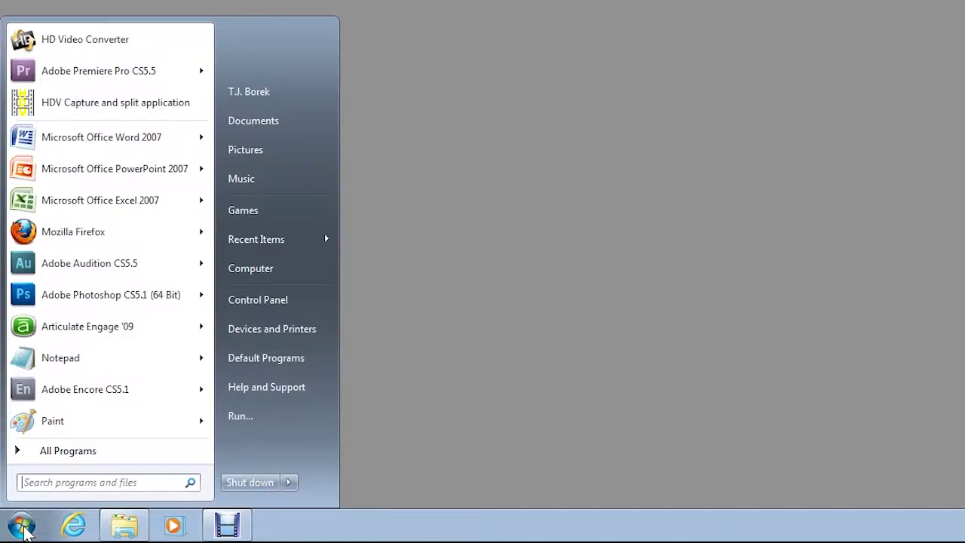
# - Launch Adobe Media Encoder CS5.5 from All Programs > Adobe Production Premium CS5.5
pyautogui.click(49, 454)
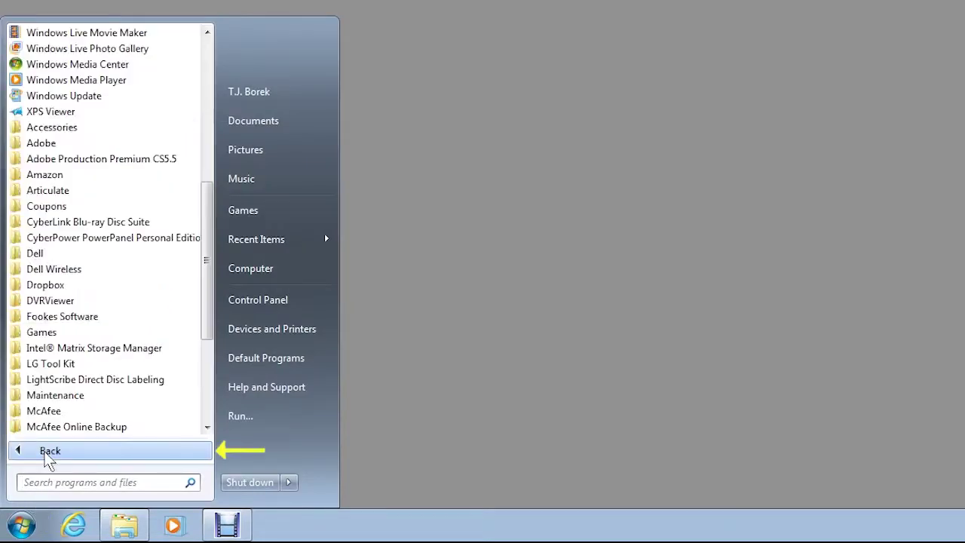
pyautogui.click(47, 159)
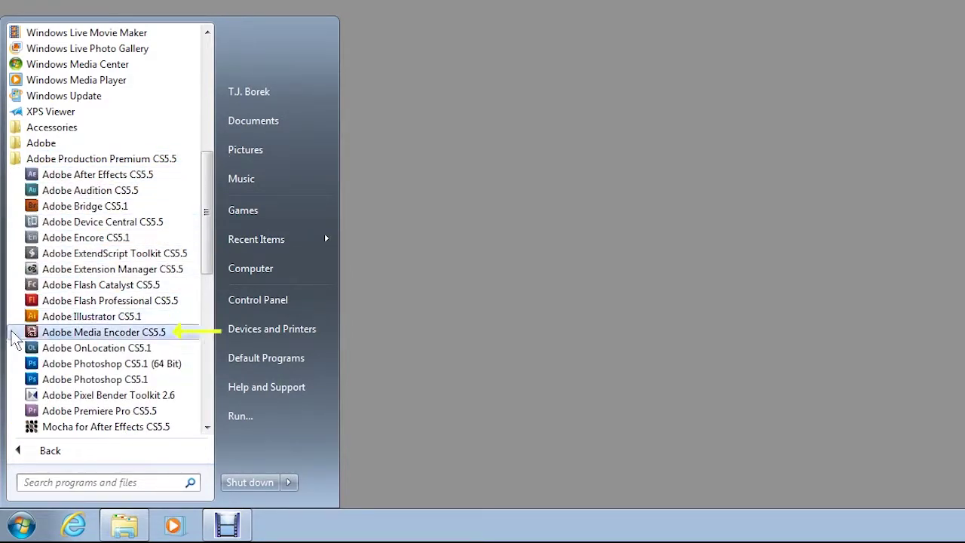
pyautogui.click(11, 332)
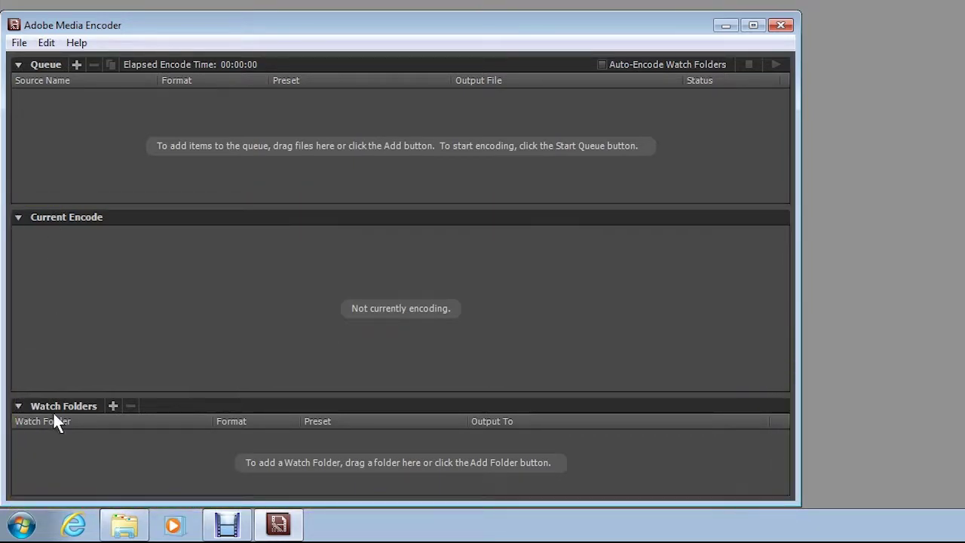
# - Add a source to the queue and pick PianoRecital2012DEC from the F:\Export folder
pyautogui.click(75, 64)
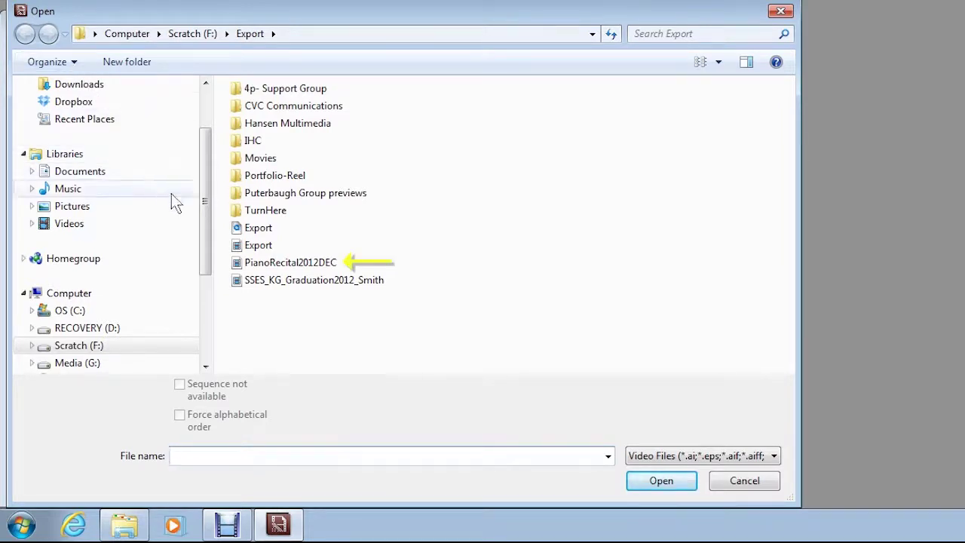
pyautogui.click(236, 269)
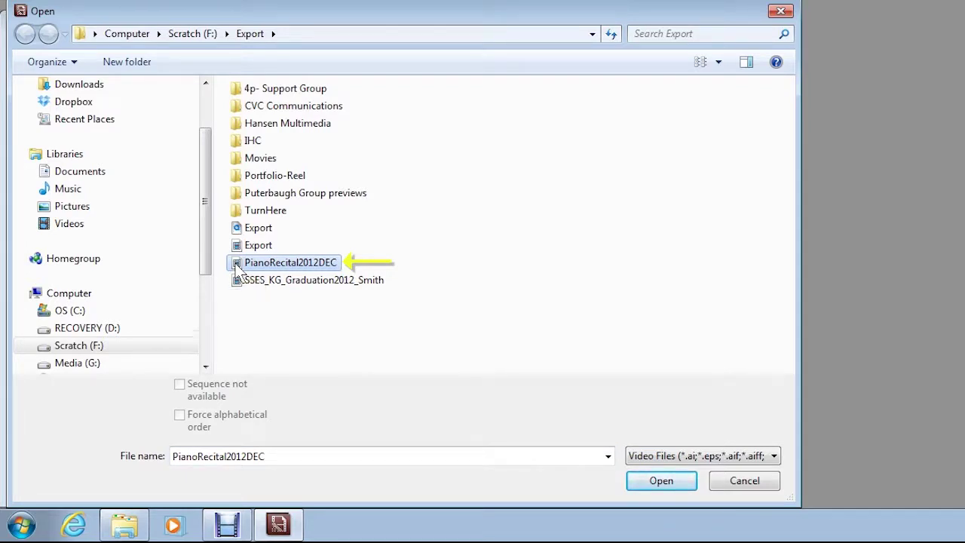
pyautogui.rightClick(236, 269)
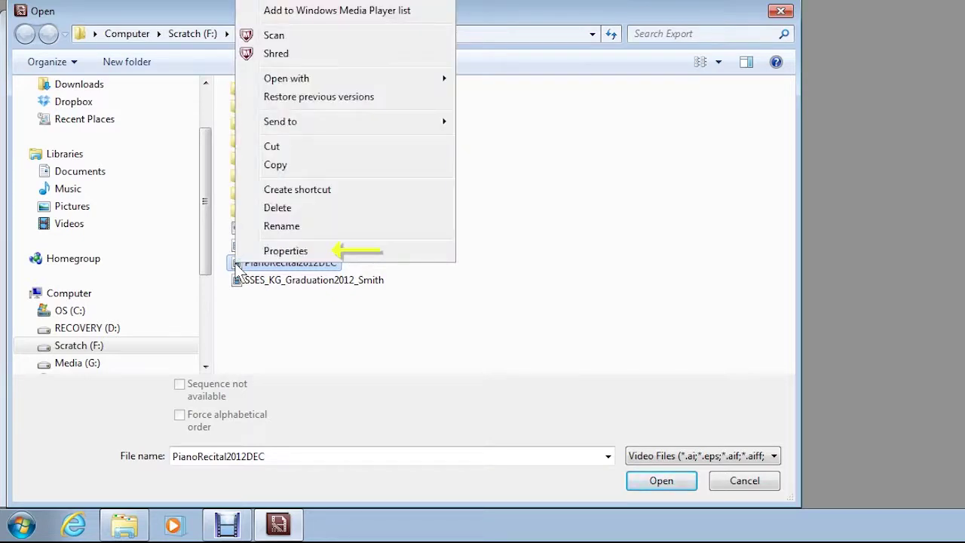
pyautogui.click(286, 251)
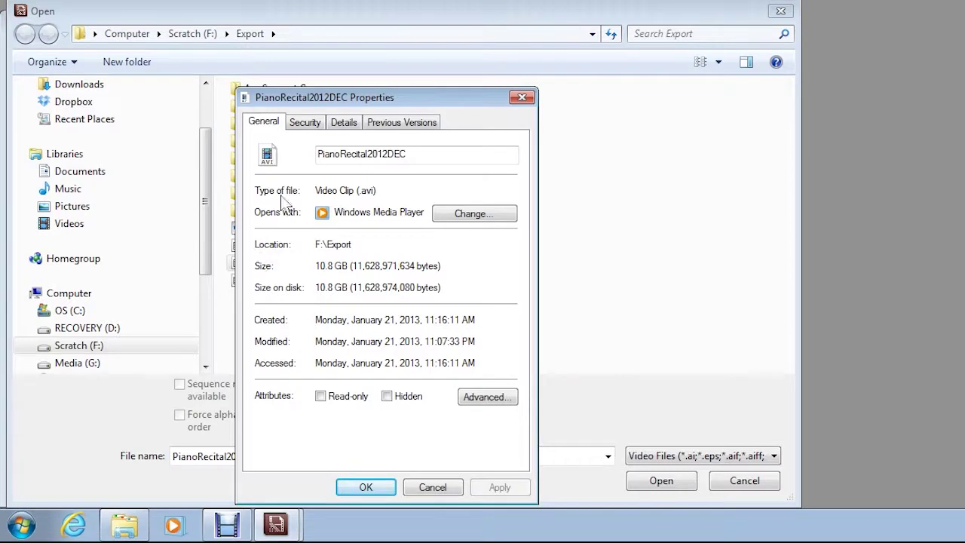
pyautogui.click(340, 127)
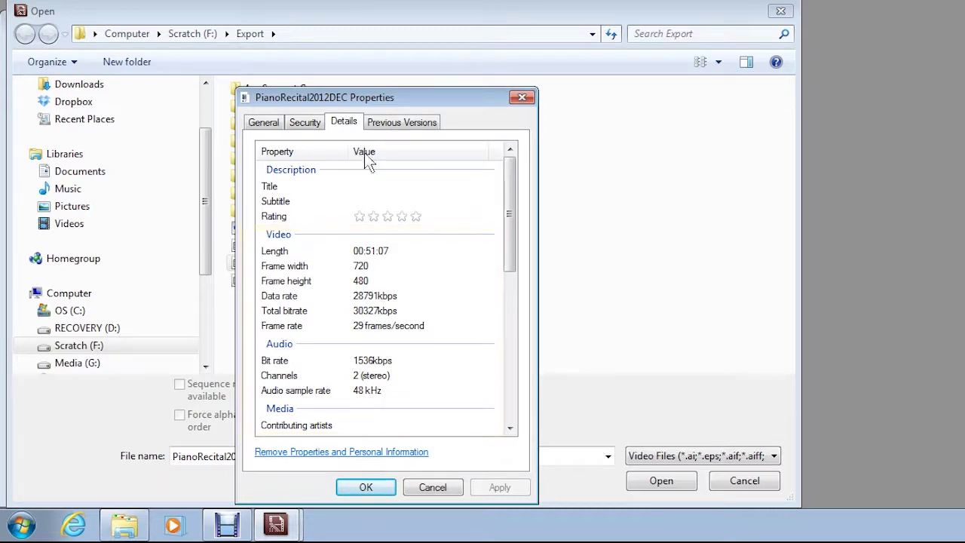
pyautogui.click(451, 488)
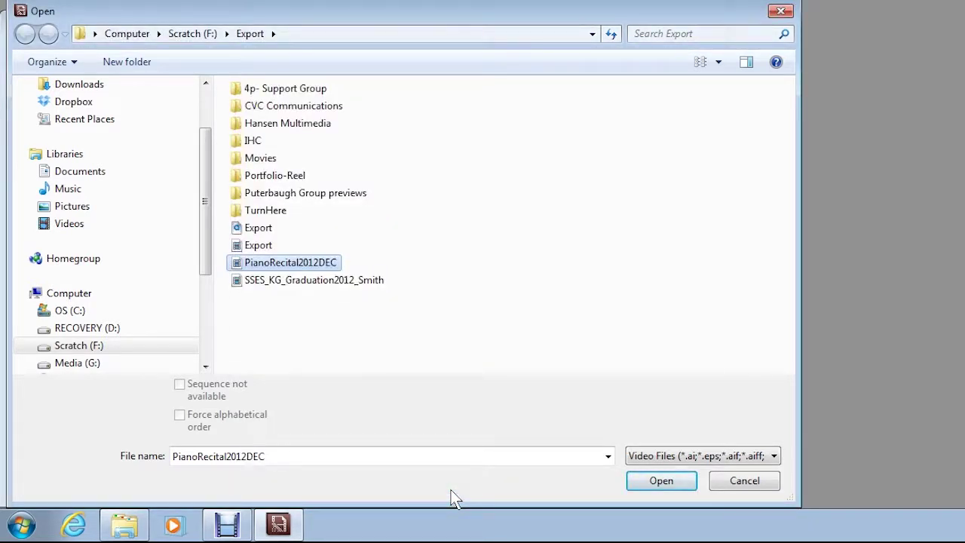
pyautogui.click(631, 484)
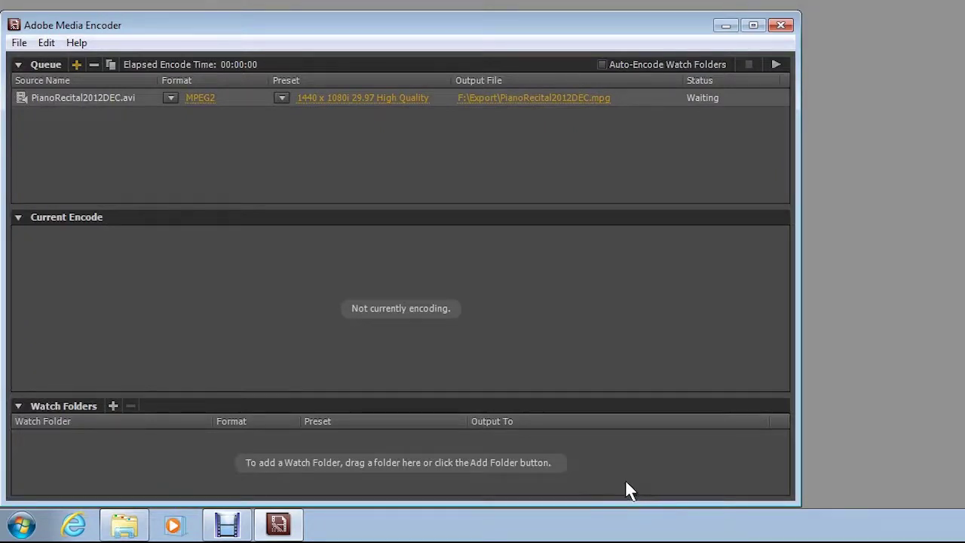
# - Change the queued PianoRecital2012DEC.avi output format from MPEG2 to H.264
pyautogui.click(171, 99)
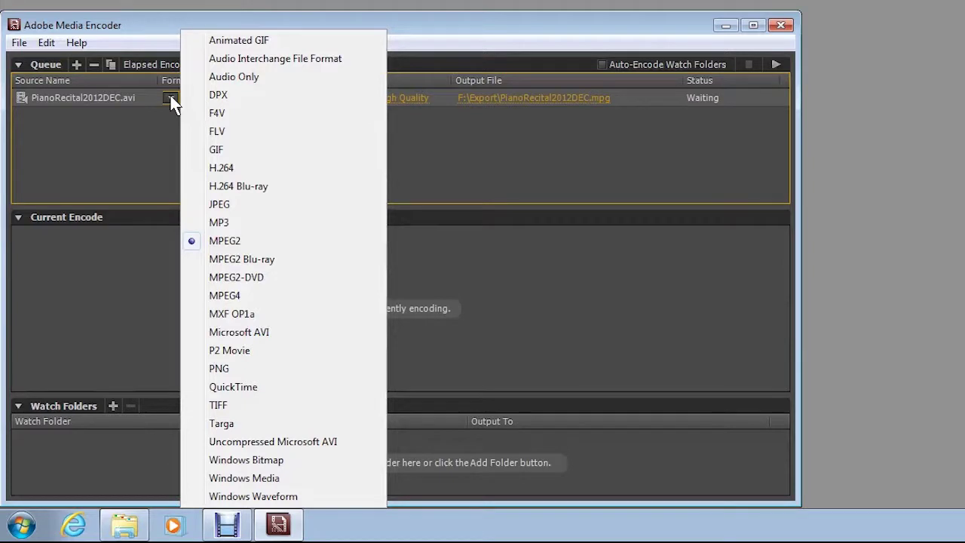
pyautogui.click(199, 168)
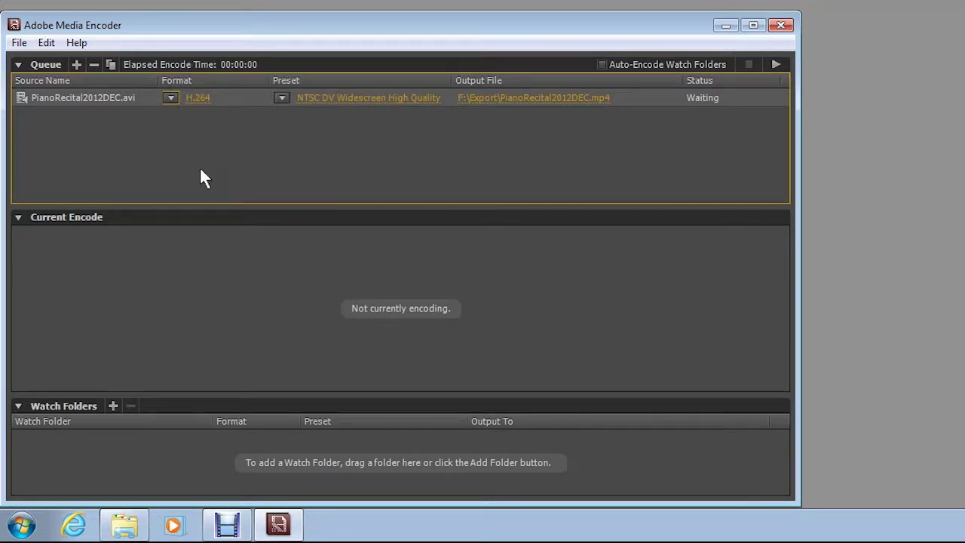
pyautogui.click(281, 99)
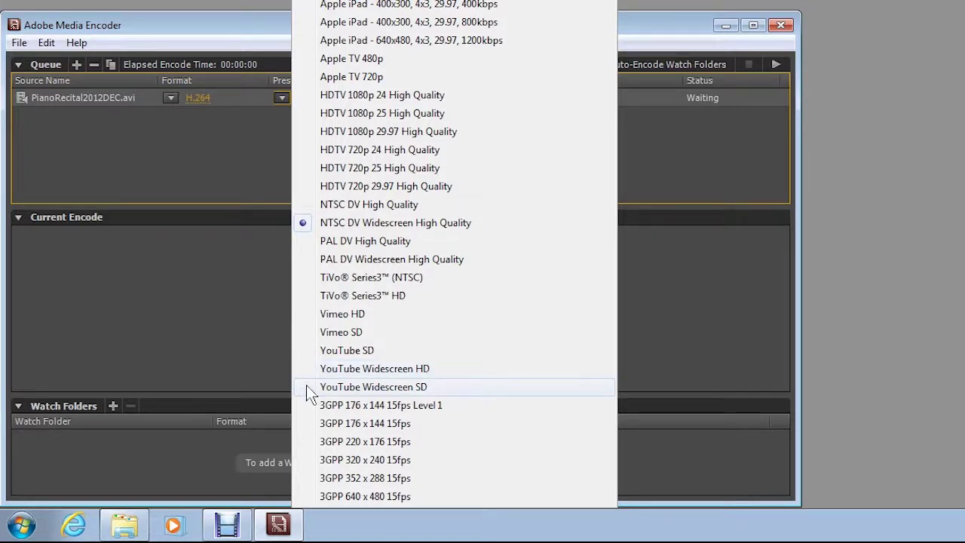
# - Confirm YouTube Widescreen SD as the preset for PianoRecital2012DEC.avi
pyautogui.press('Escape')
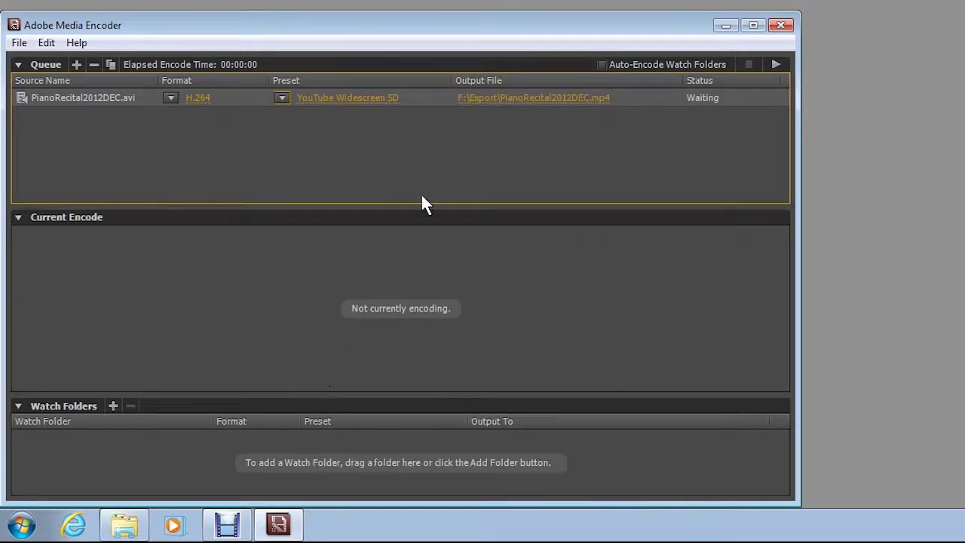
# - Save the encoded output to the Desktop as PianoRecital.mp4
pyautogui.click(473, 97)
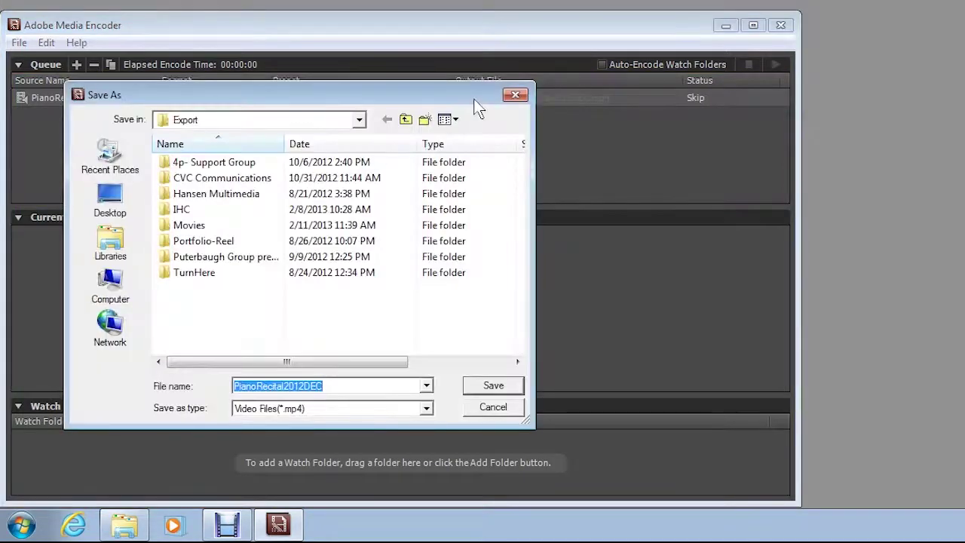
pyautogui.click(360, 121)
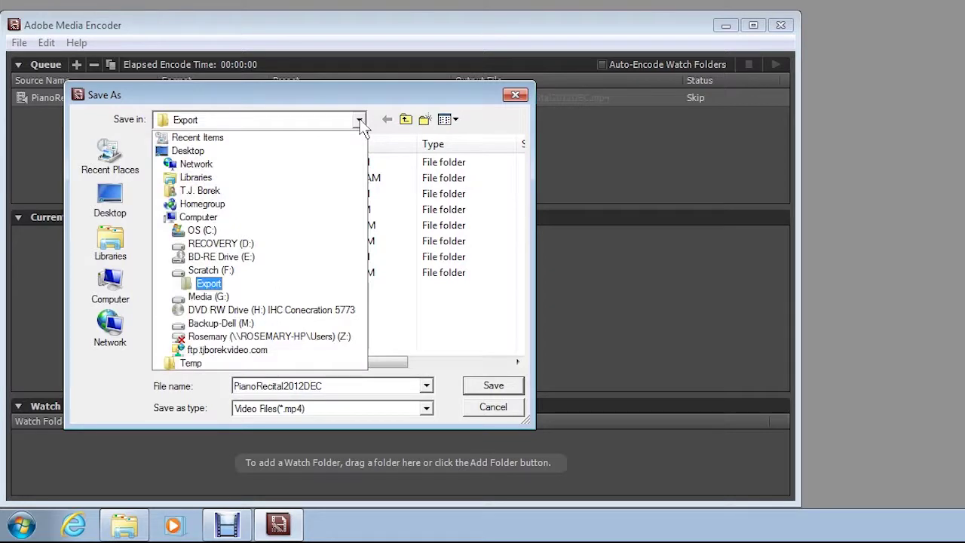
pyautogui.click(197, 151)
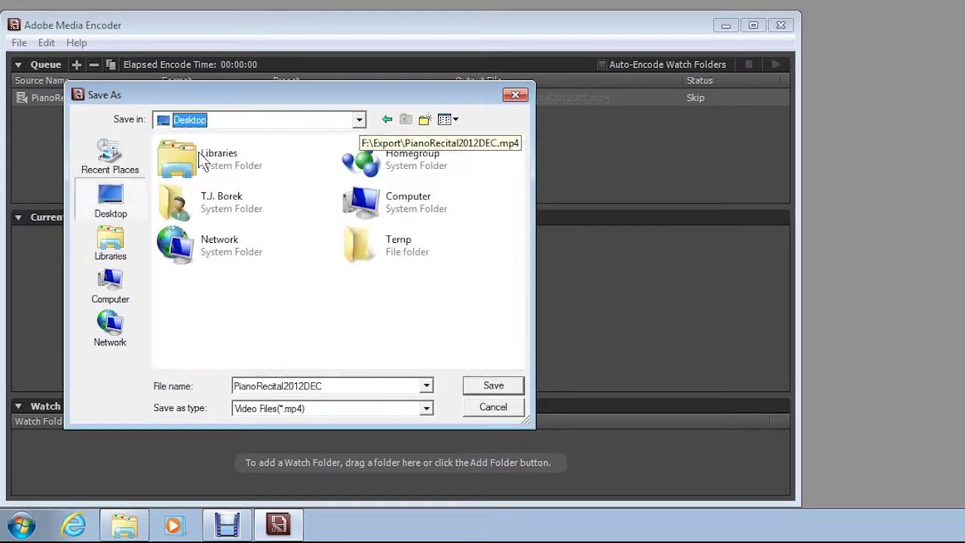
pyautogui.doubleClick(286, 386)
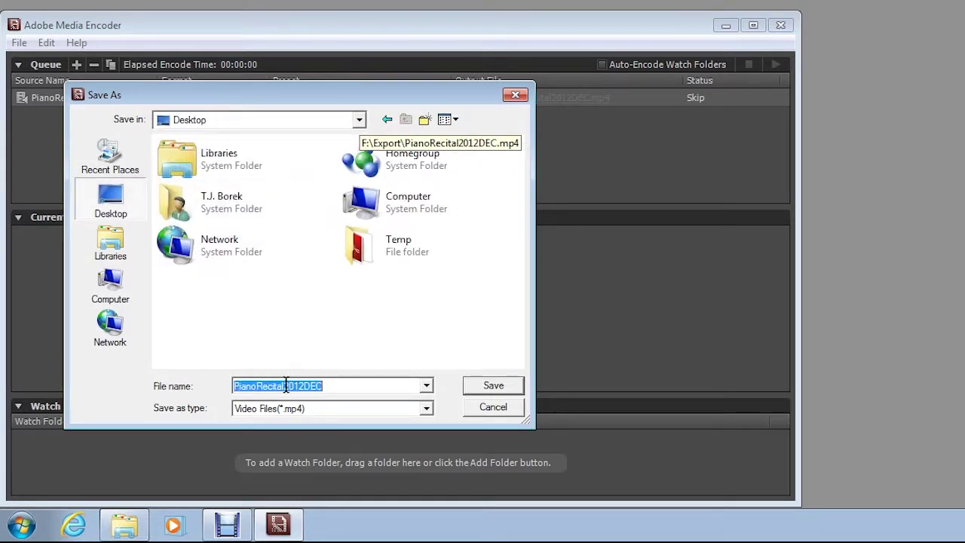
pyautogui.click(353, 381)
pyautogui.press('BackSpace')
pyautogui.press('BackSpace')
pyautogui.press('BackSpace')
pyautogui.press('BackSpace')
pyautogui.press('BackSpace')
pyautogui.press('BackSpace')
pyautogui.press('BackSpace')
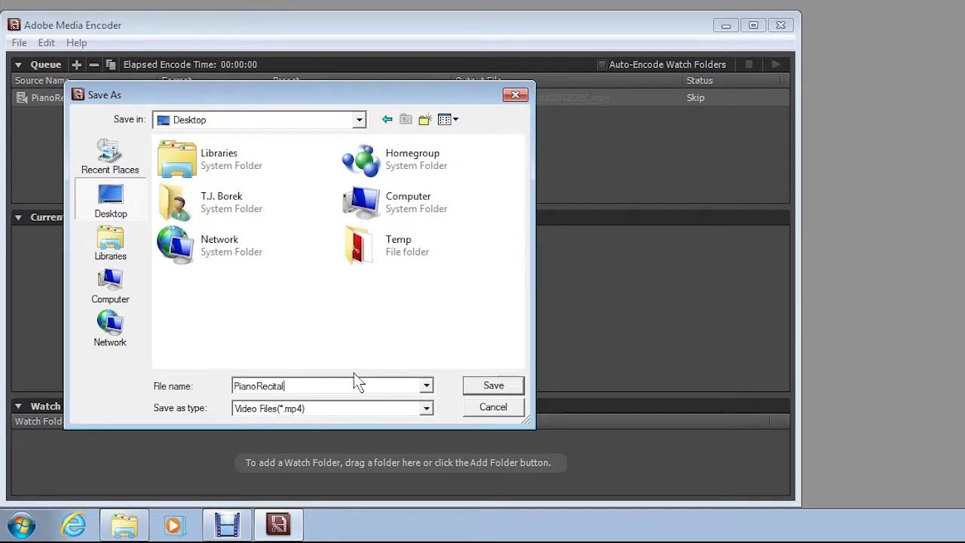
pyautogui.click(483, 386)
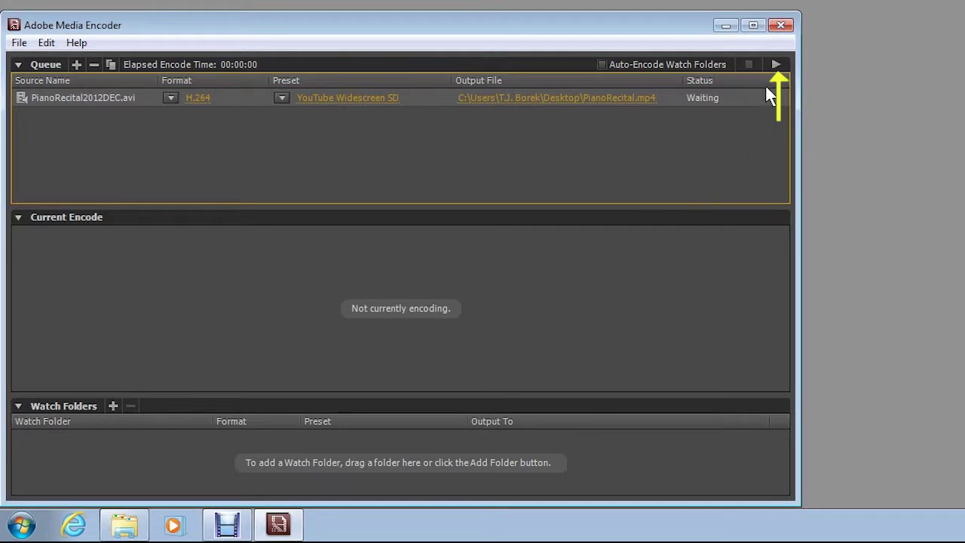
# - Start the encoding queue, pause it briefly, then resume the PianoRecital2012DEC.avi encode
pyautogui.click(773, 66)
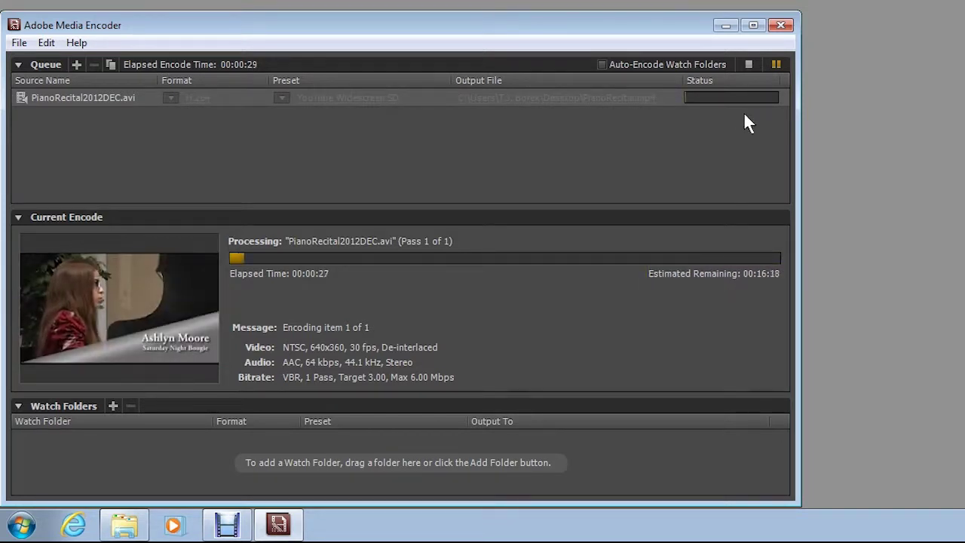
pyautogui.click(776, 66)
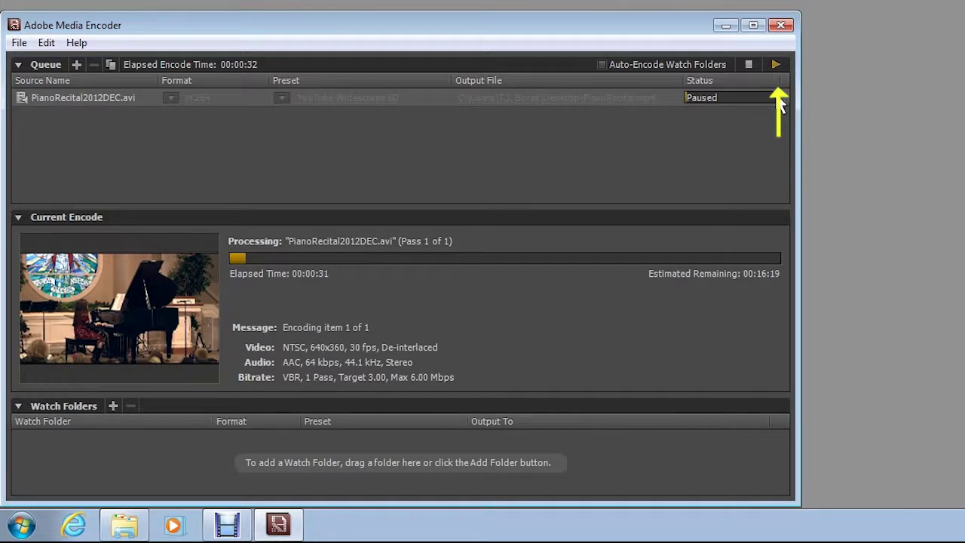
pyautogui.click(774, 66)
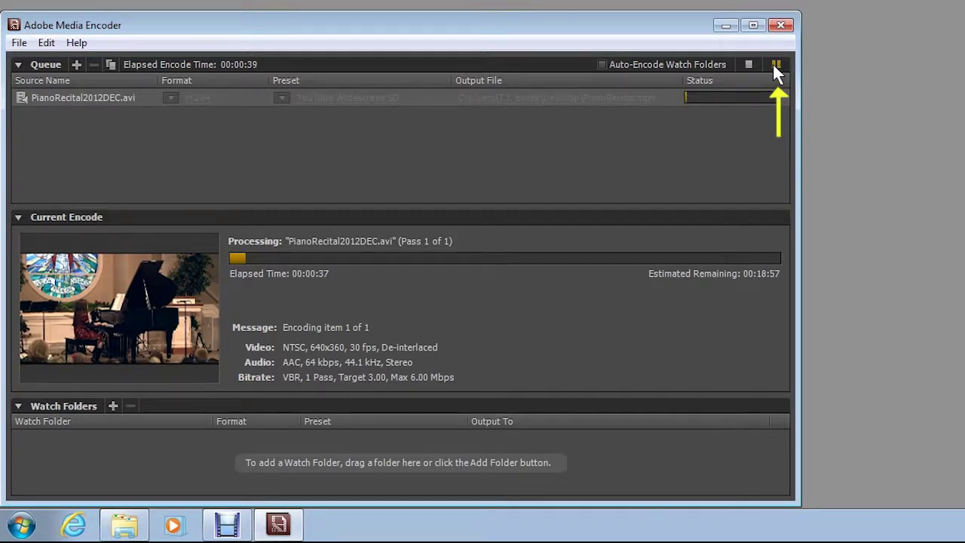